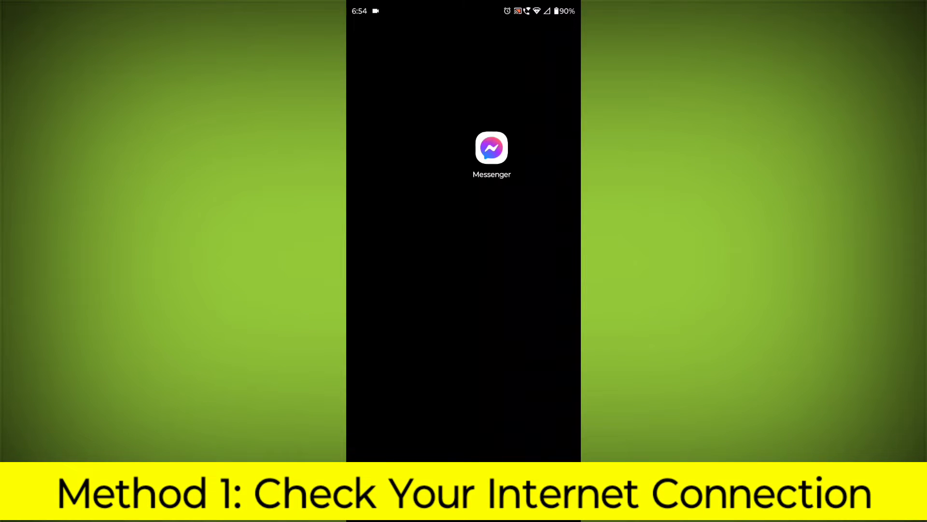
# - Check in Internet settings that Wi-Fi is connected to Tp link, then return home
pyautogui.moveTo(463, 8); pyautogui.dragTo(464, 290)
pyautogui.moveTo(464, 109); pyautogui.dragTo(464, 326)
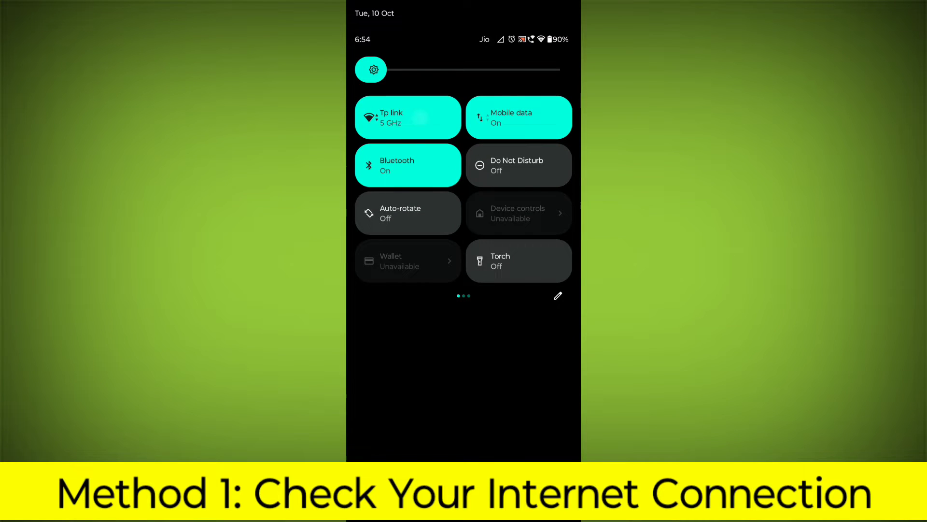
pyautogui.click(407, 117)
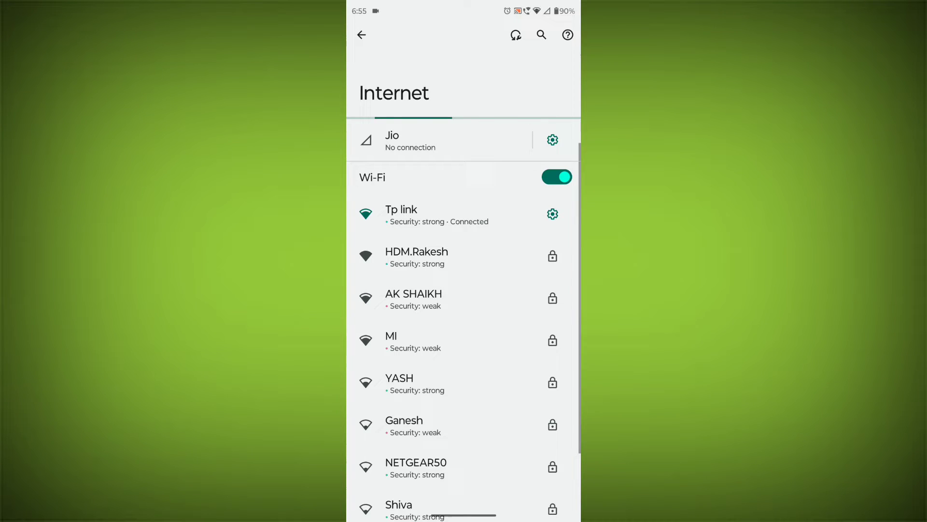
pyautogui.moveTo(463, 516); pyautogui.dragTo(464, 326)
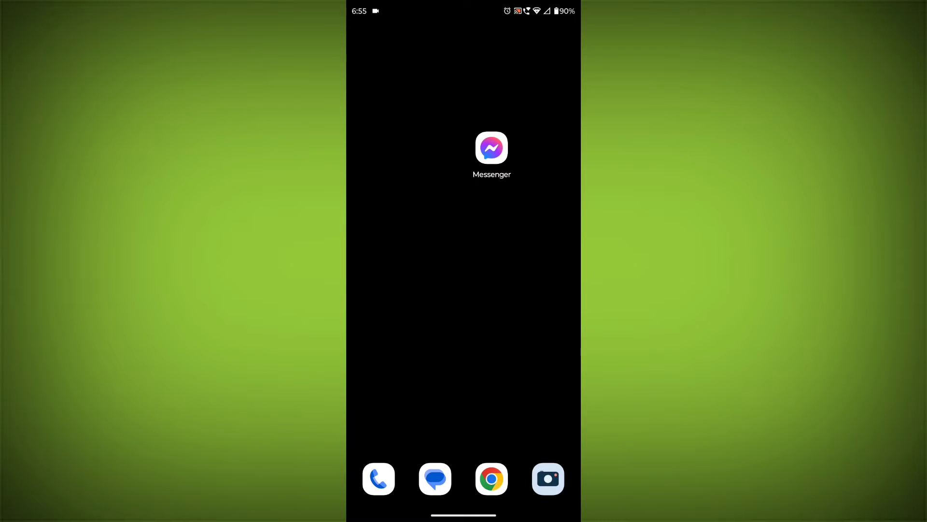
# - Bring up the phone's power menu with the power button
pyautogui.press('XF86PowerOff')
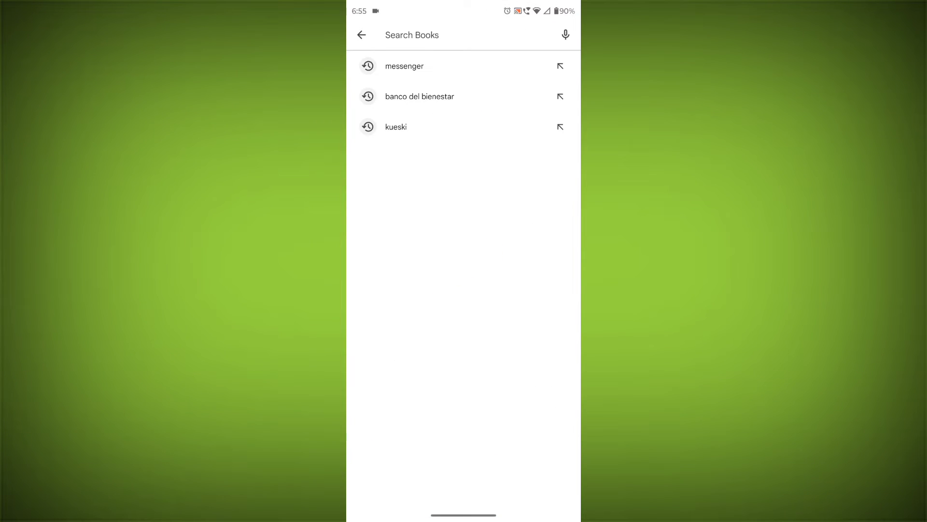
pyautogui.write('messen')
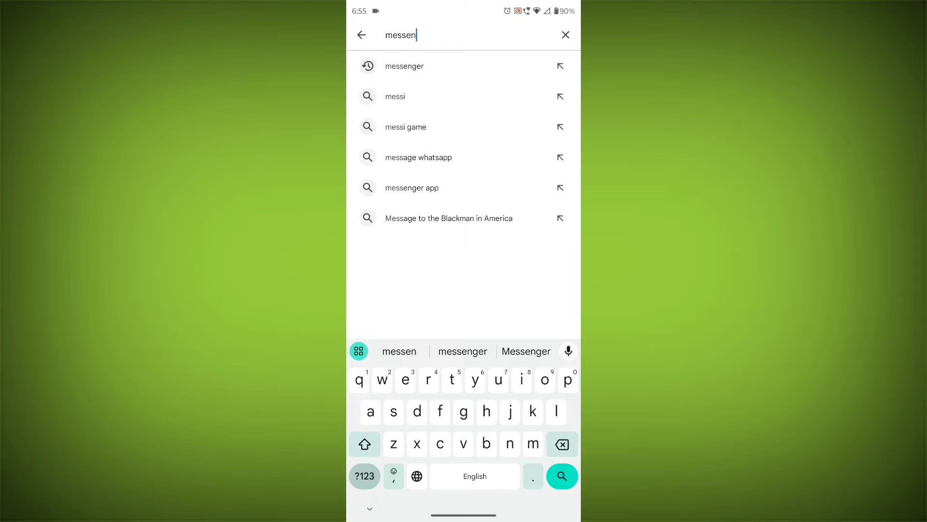
pyautogui.write('ger')
# - Search the Play Store for 'messenger' and open the Messenger listing
pyautogui.press('Return')
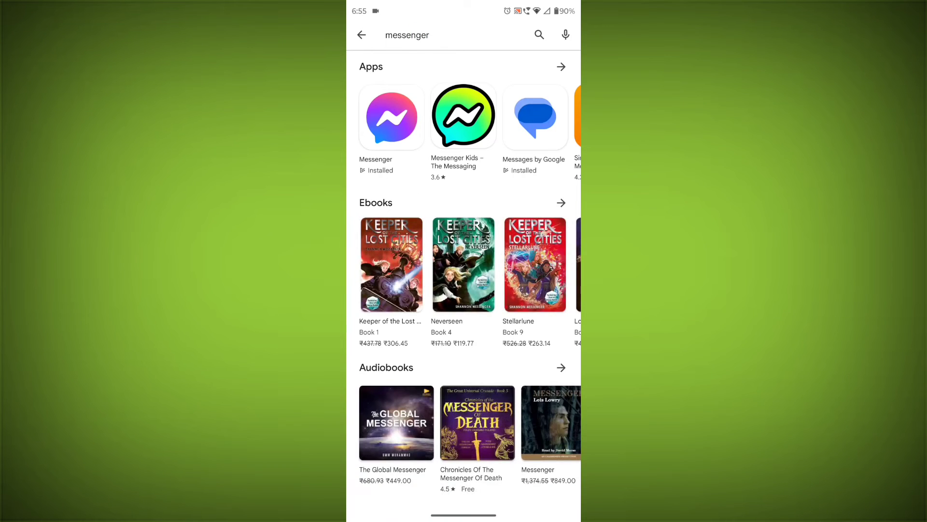
pyautogui.click(391, 117)
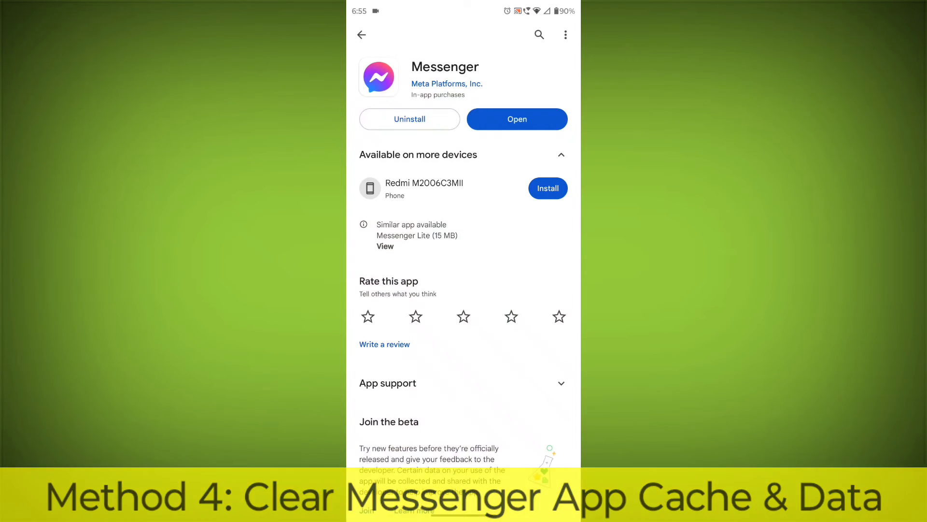
# - Leave the Play Store and move to the home page showing the Messenger icon
pyautogui.moveTo(464, 511); pyautogui.dragTo(464, 290)
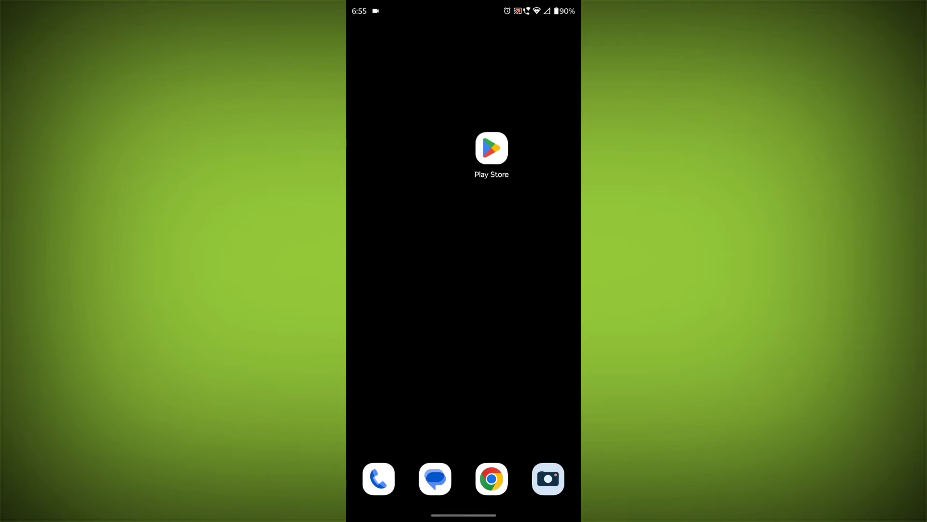
pyautogui.moveTo(551, 289); pyautogui.dragTo(391, 290)
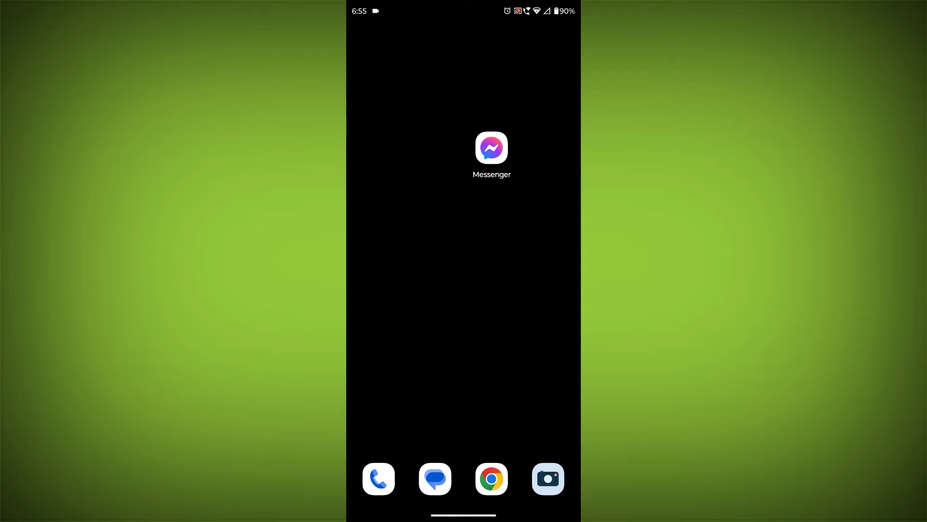
# - Force stop Messenger from its App info page and confirm with OK
pyautogui.click(492, 149)
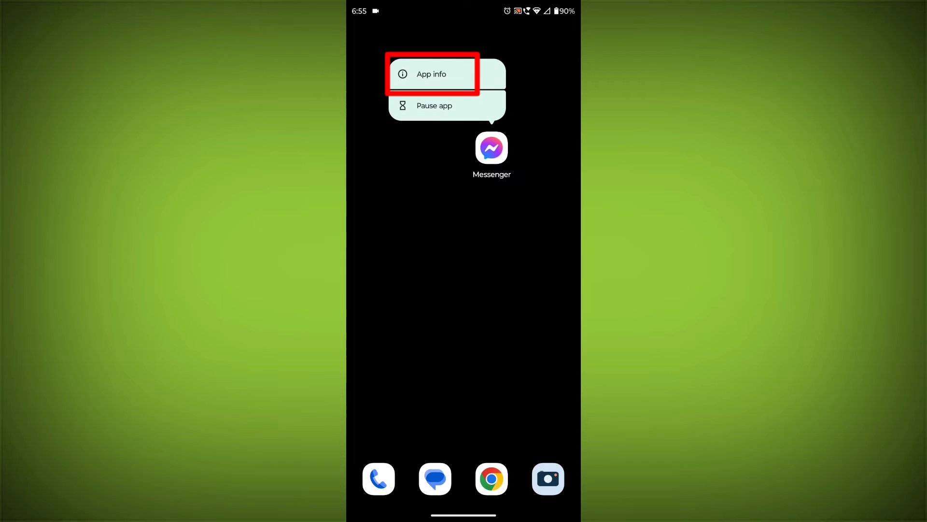
pyautogui.click(432, 74)
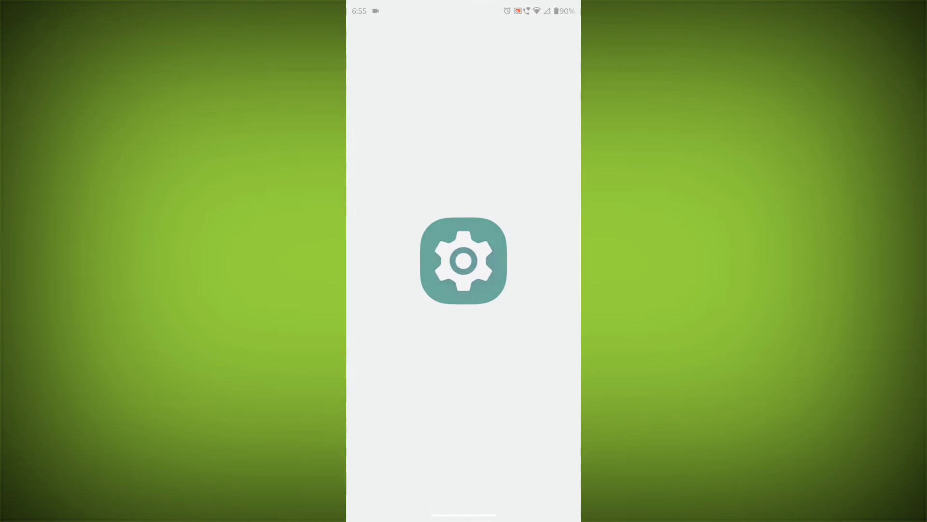
pyautogui.click(536, 211)
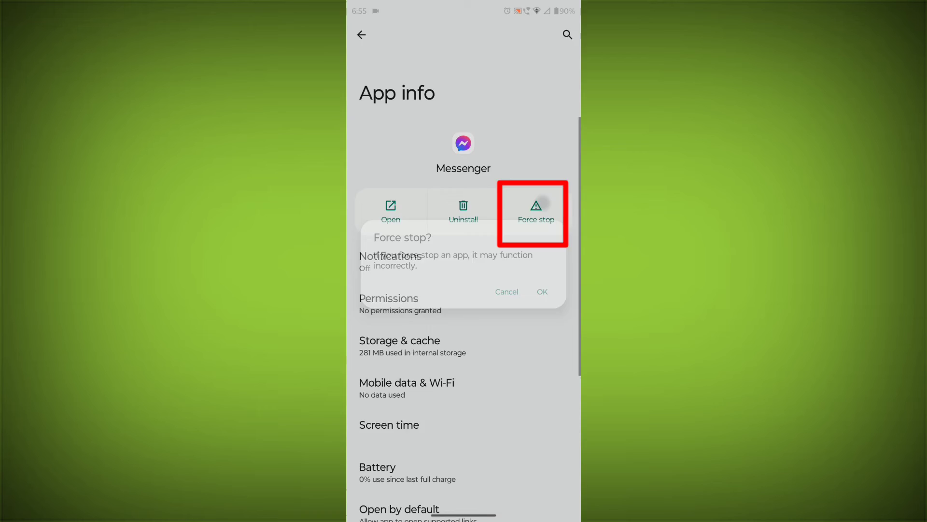
pyautogui.click(542, 291)
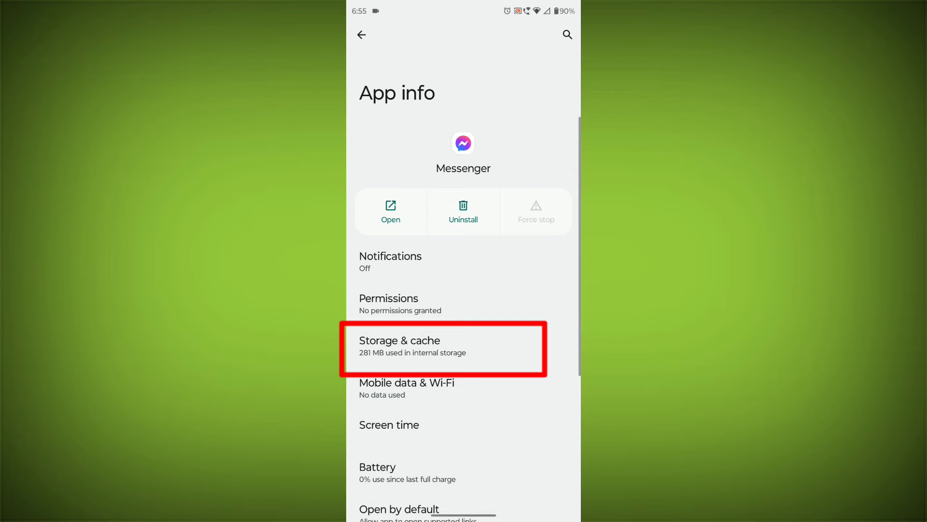
# - Clear Messenger's cache and storage, then drag its icon to Uninstall and confirm
pyautogui.click(399, 346)
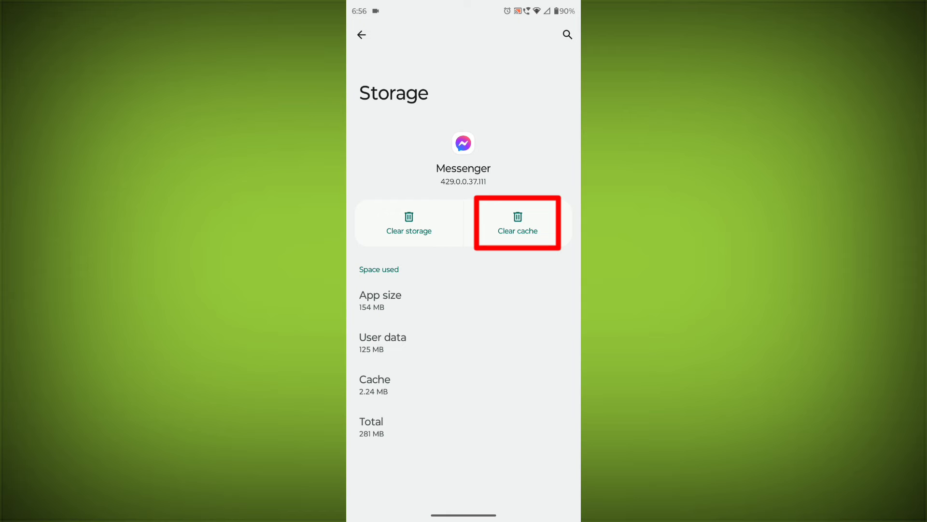
pyautogui.click(518, 223)
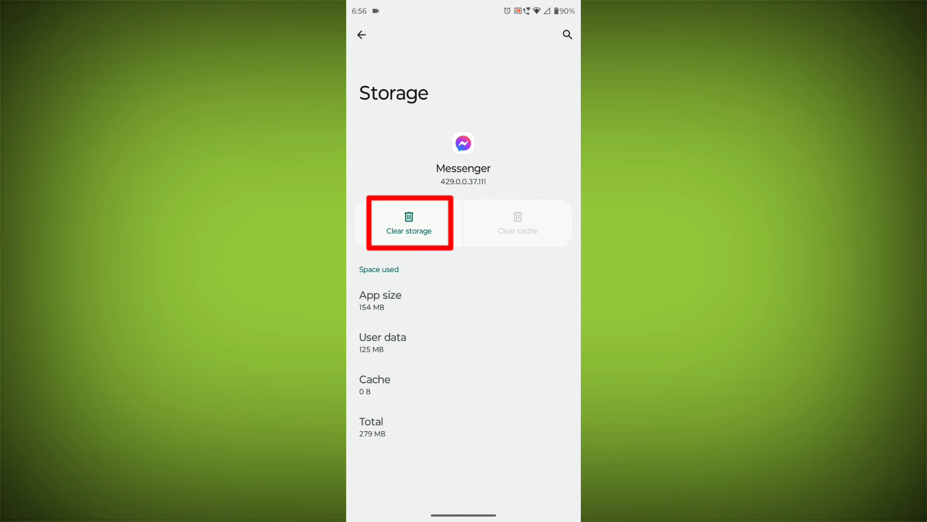
pyautogui.click(408, 224)
pyautogui.click(541, 291)
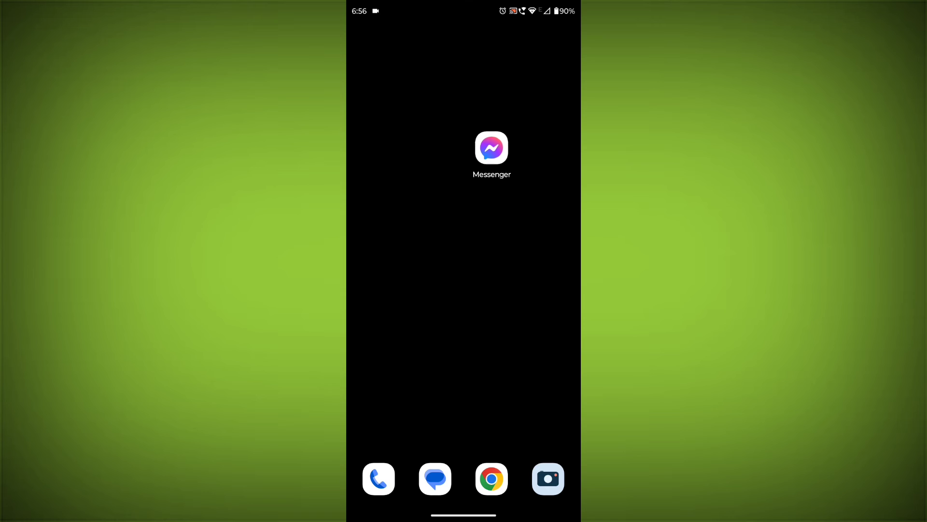
pyautogui.moveTo(491, 148); pyautogui.dragTo(508, 52)
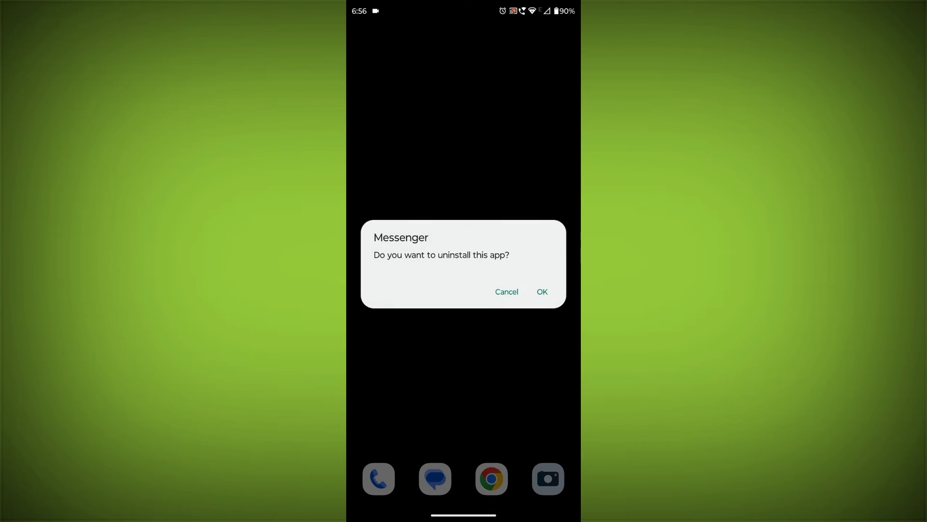
pyautogui.click(540, 291)
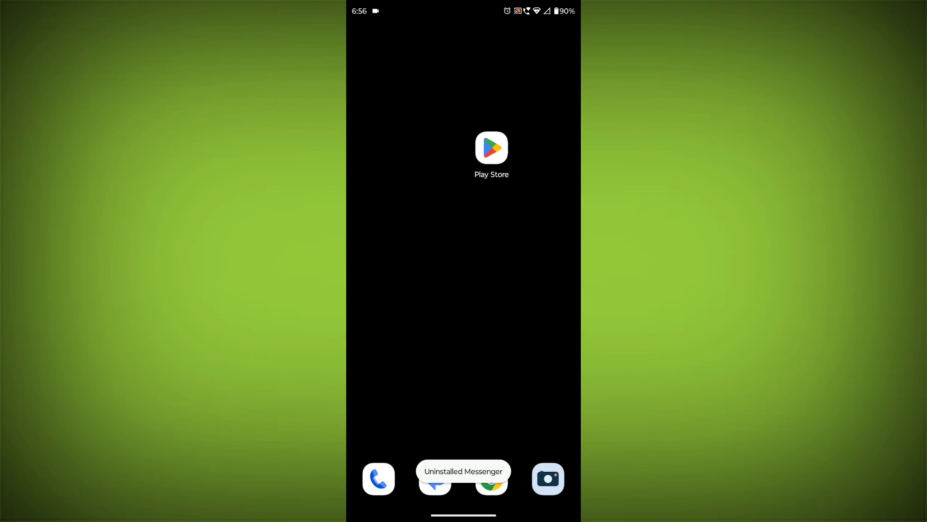
# - Start installing Messenger again from its Play Store page
pyautogui.click(492, 148)
pyautogui.click(463, 160)
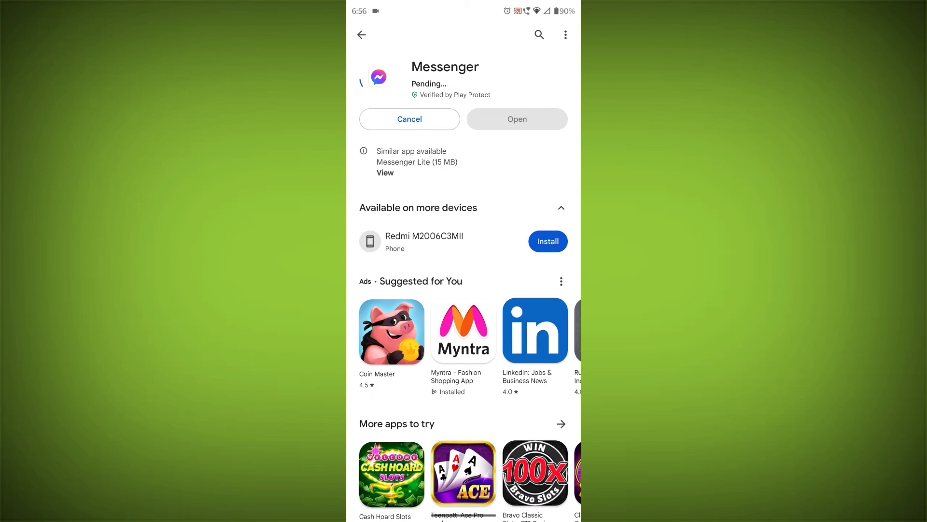